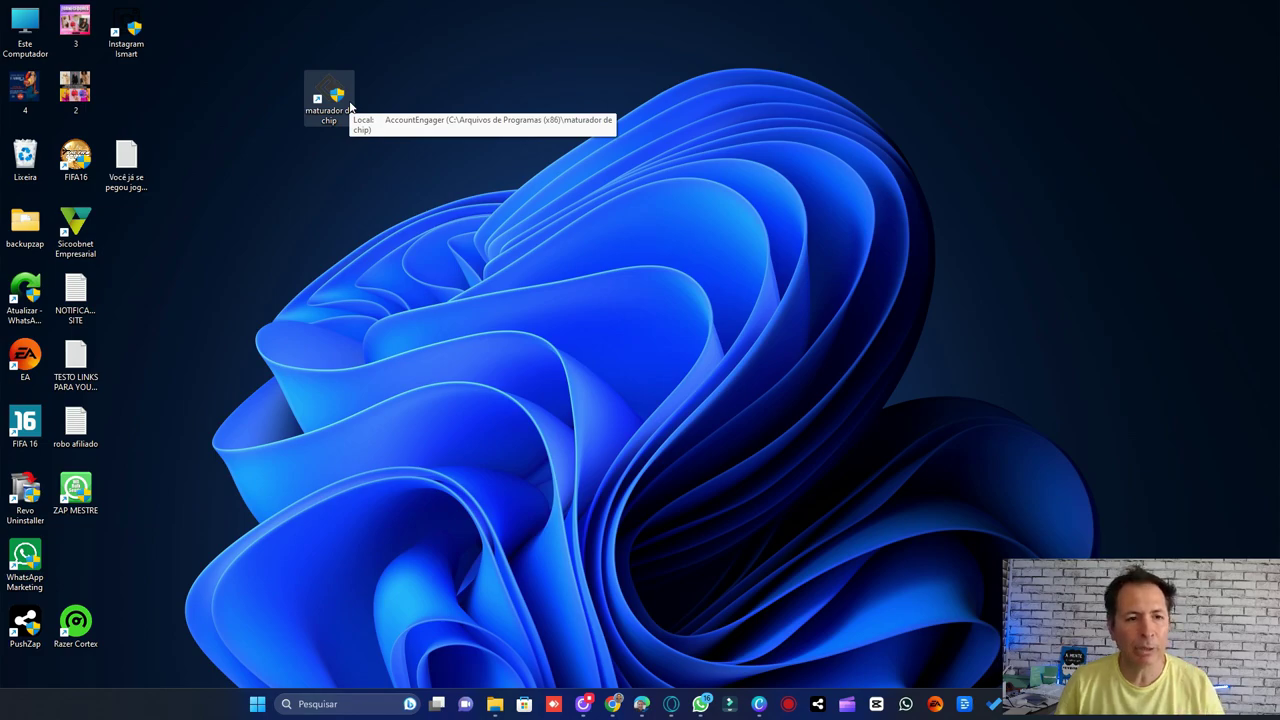
Launch the maturador de chip program from the desktop and move its window toward the middle of the screen.
left_click(340, 100)
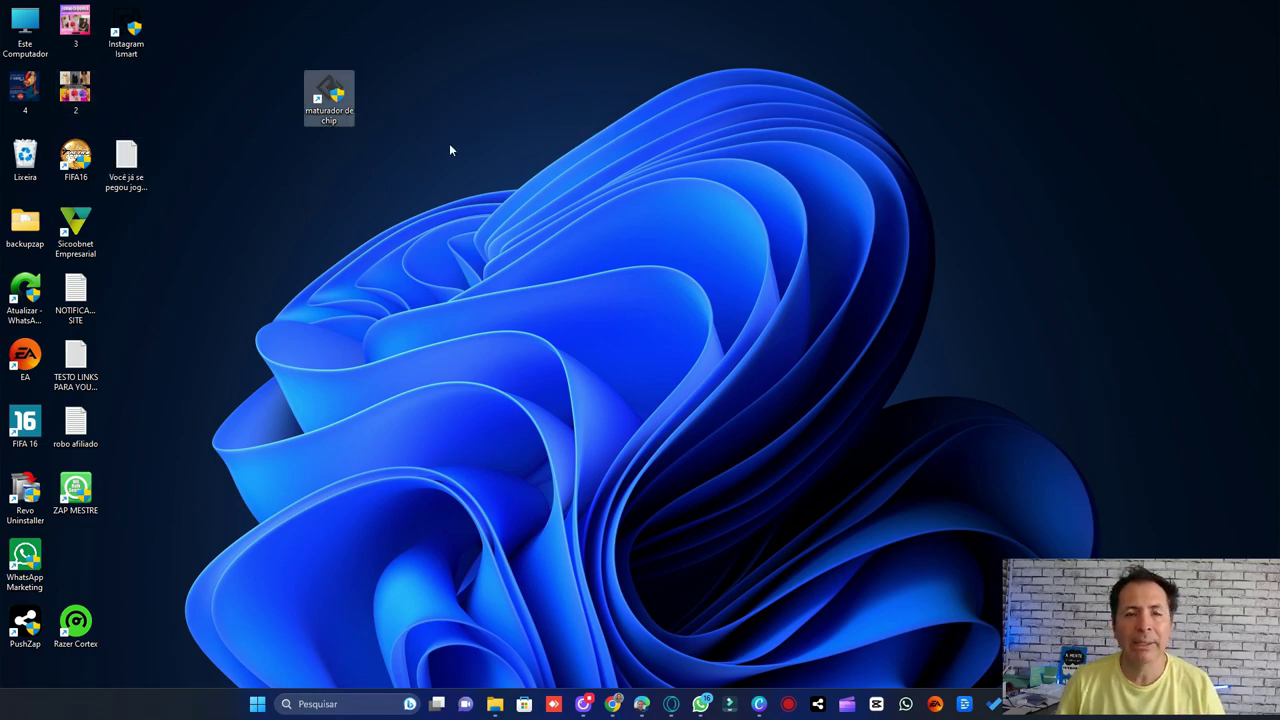
double_click(338, 103)
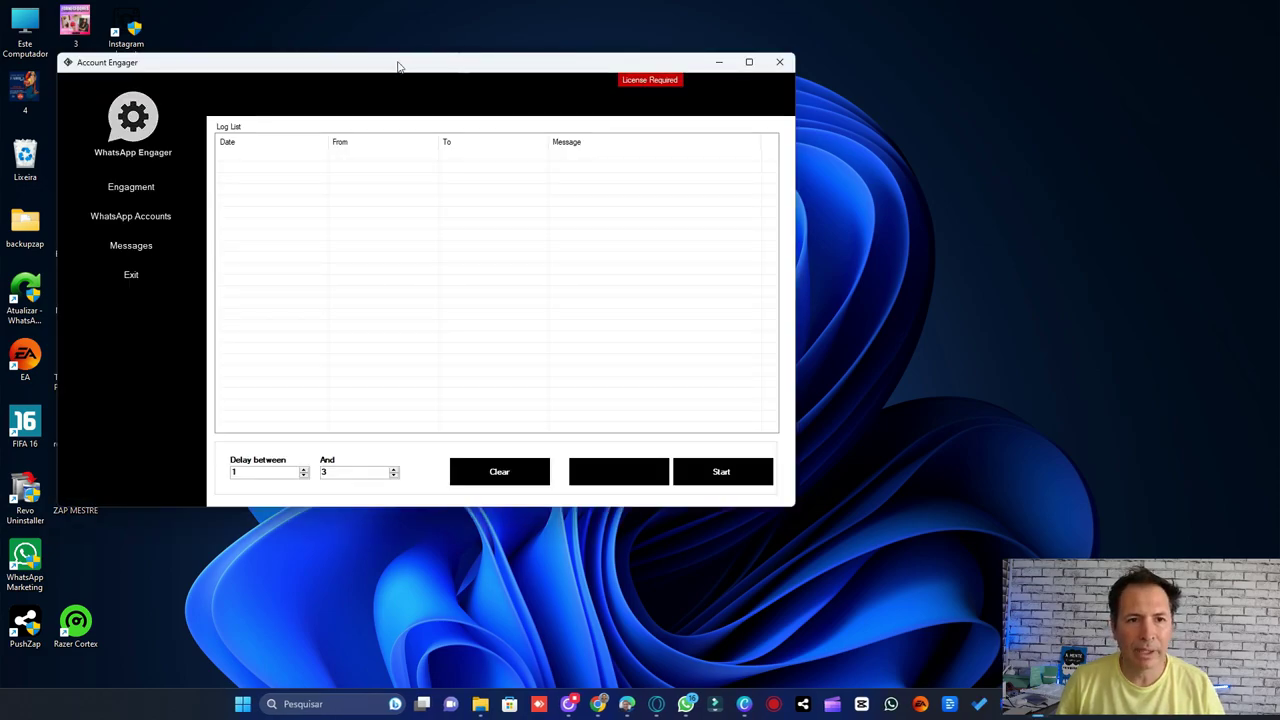
left_click_drag(400, 63, 631, 101)
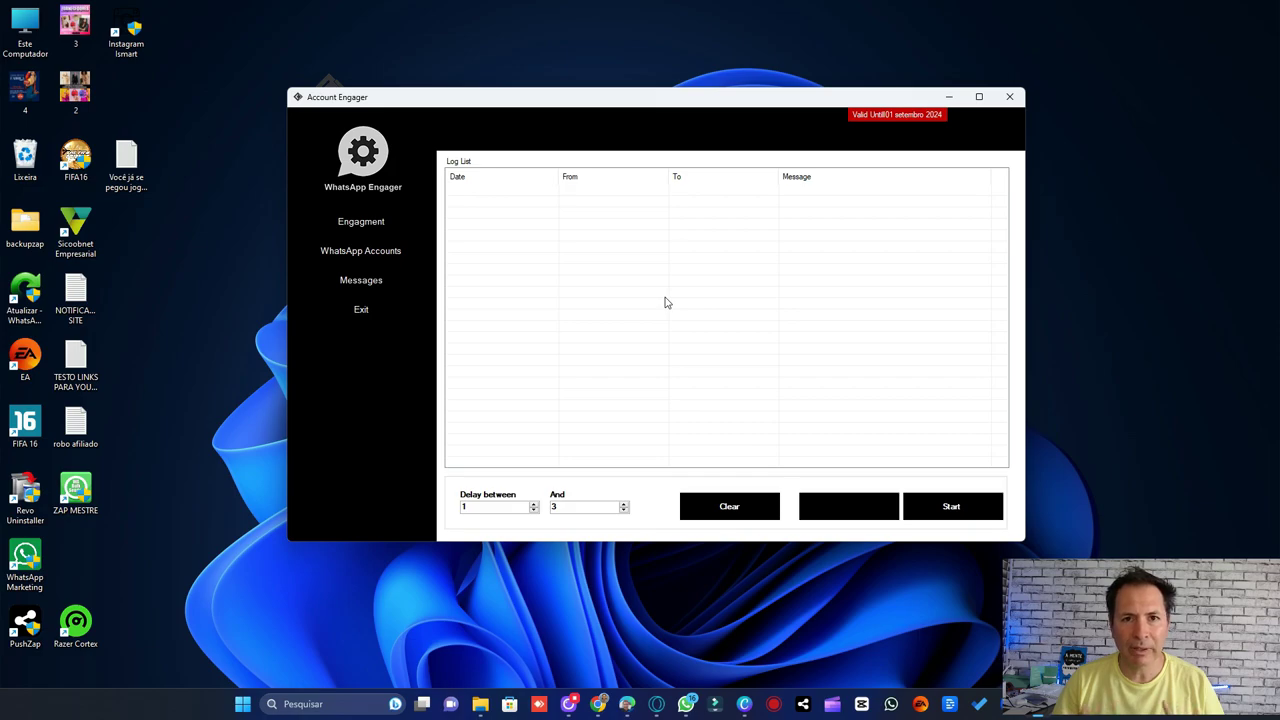
Add a WhatsApp account named ex and load its WhatsApp Web login page.
left_click(412, 256)
left_click(480, 165)
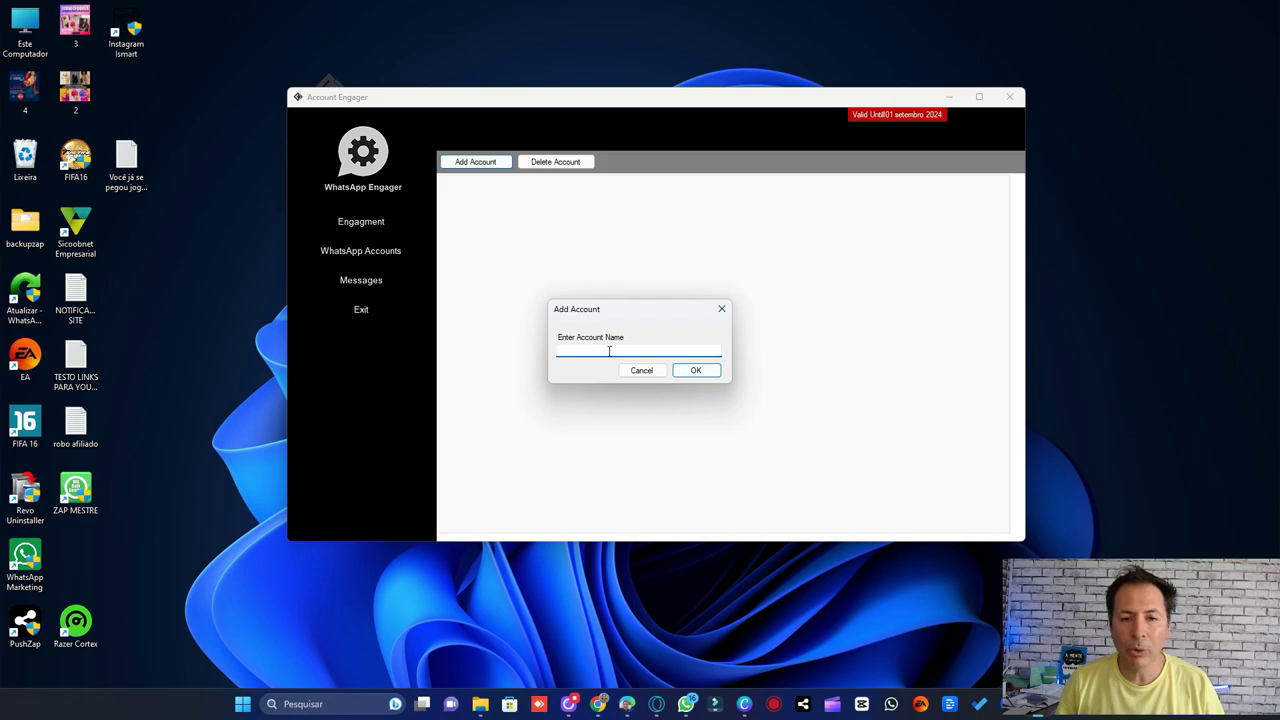
type("ext")
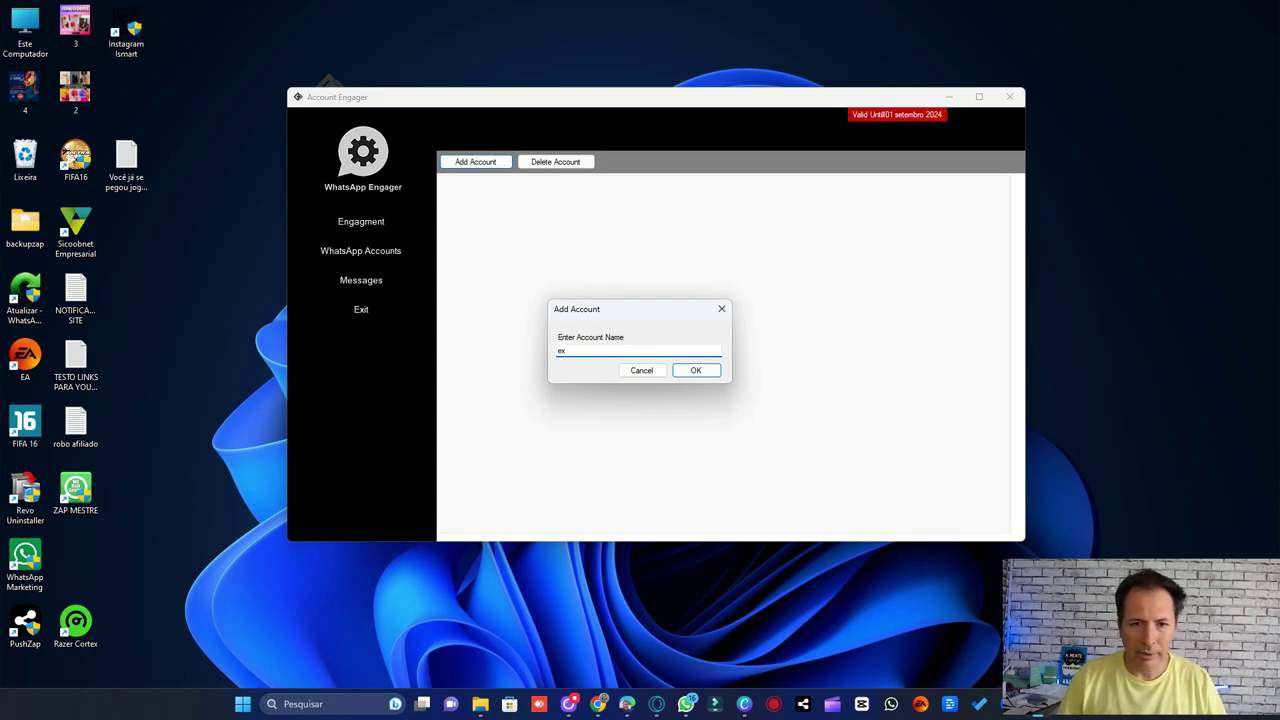
left_click(697, 371)
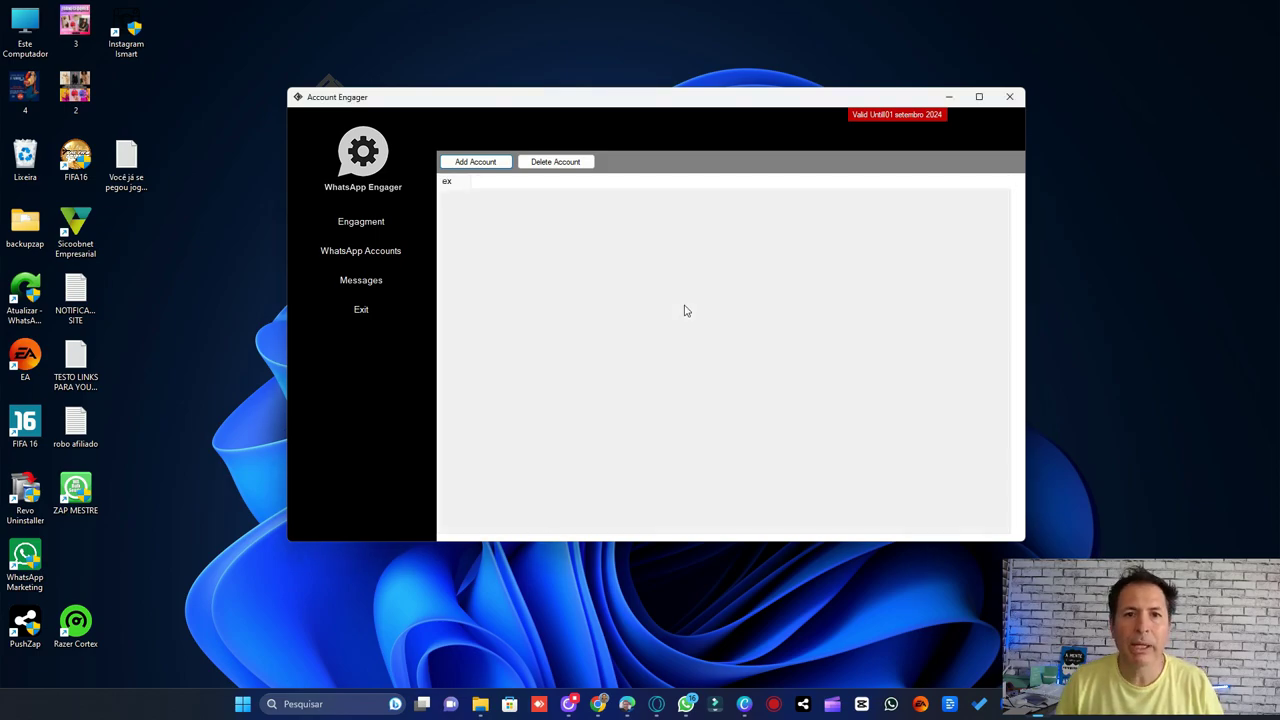
left_click(448, 182)
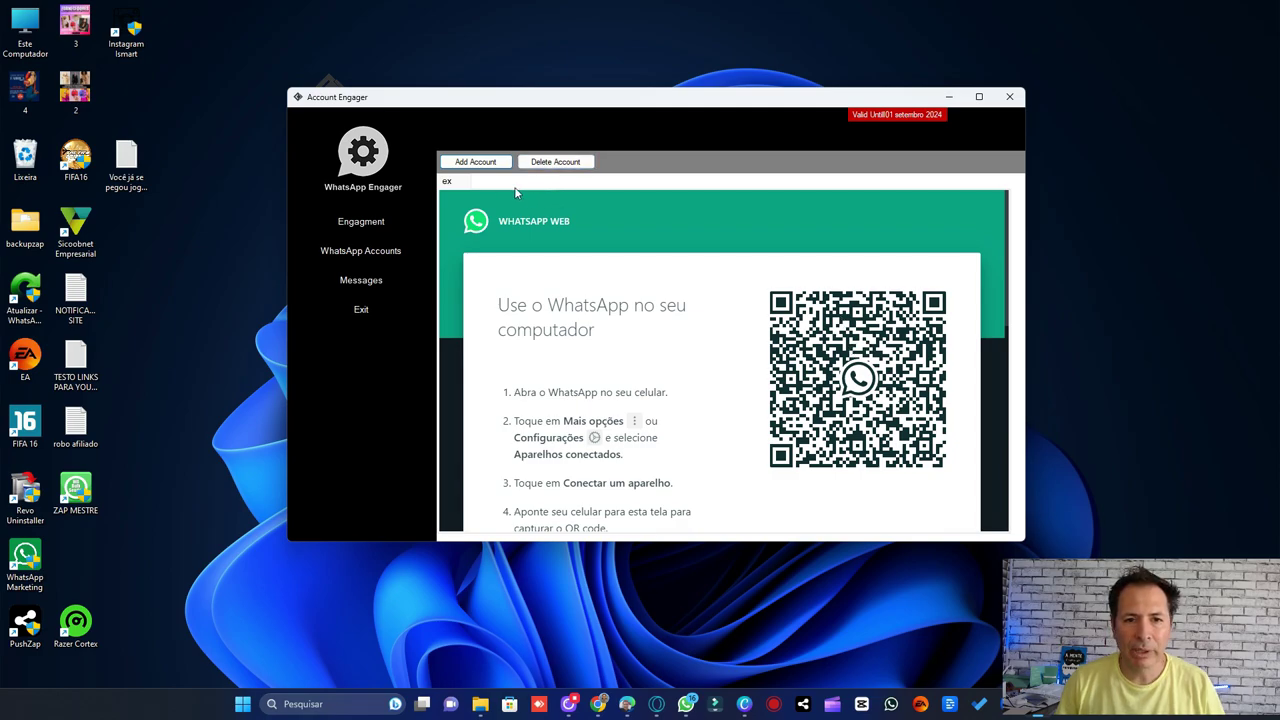
Delete the ex account and leave the new-account form without adding another account.
left_click(480, 164)
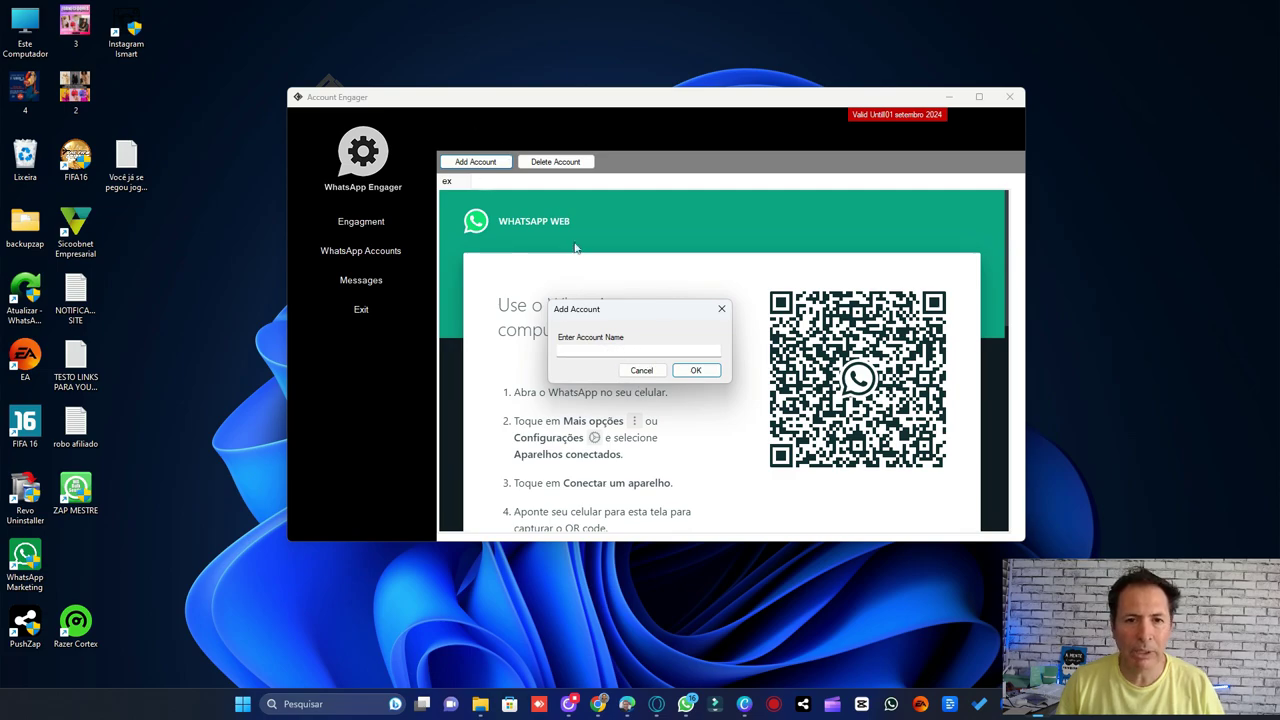
left_click(721, 308)
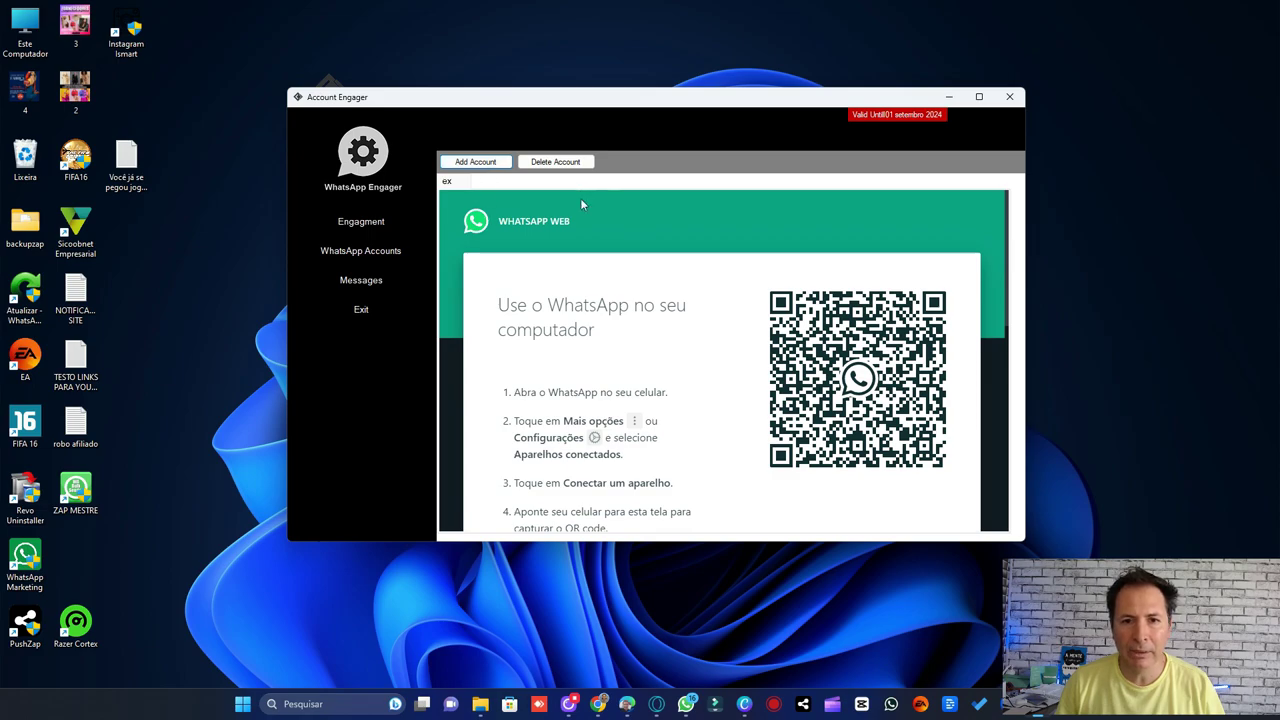
left_click(555, 161)
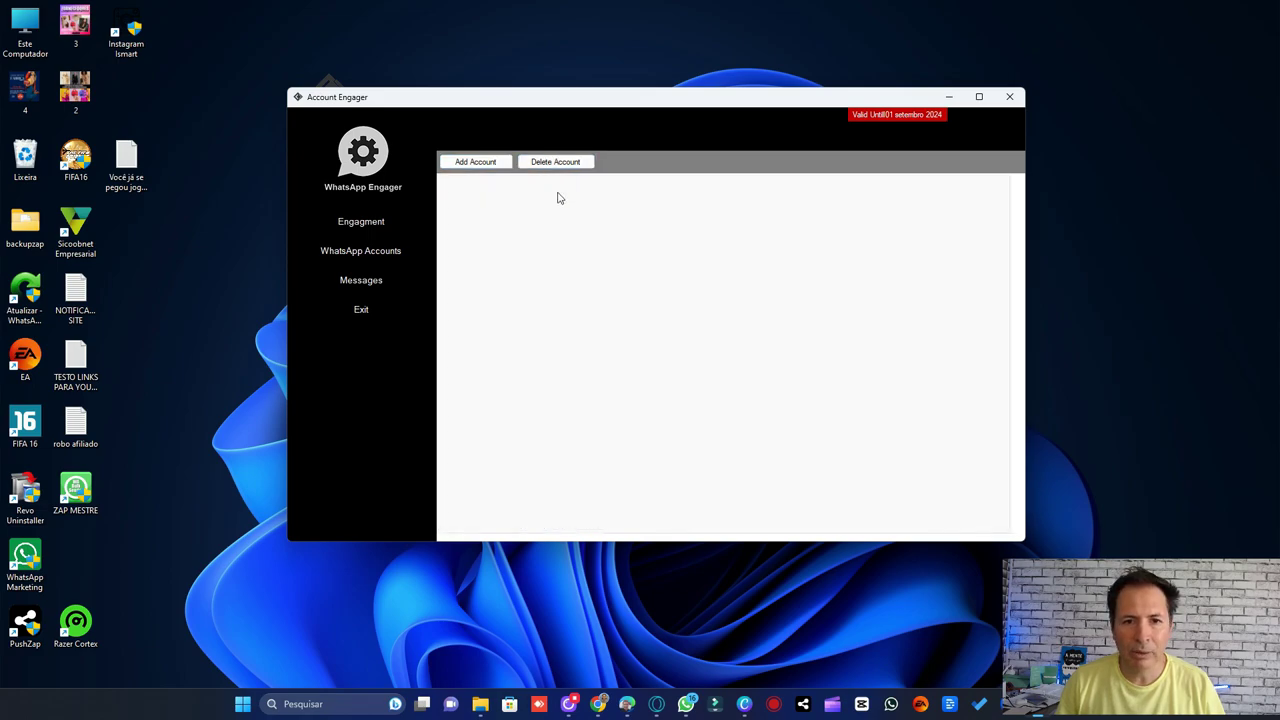
left_click(475, 164)
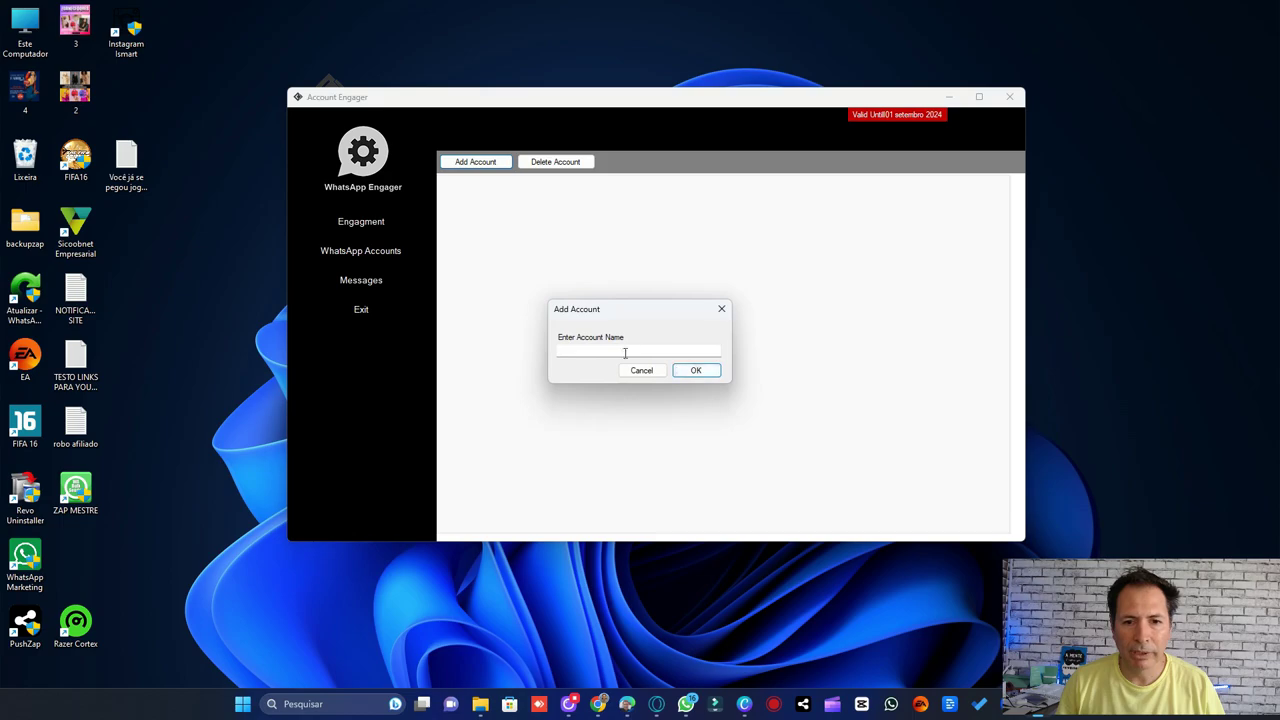
left_click(721, 308)
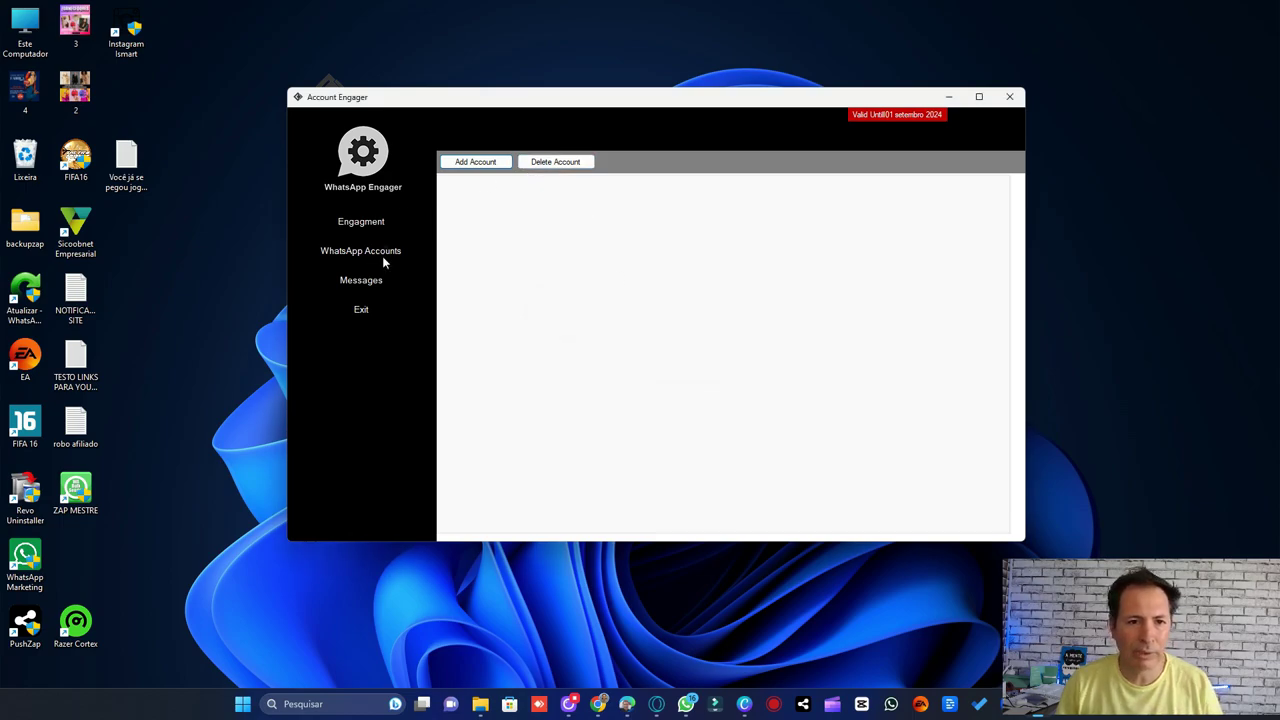
Import a text file containing the line "Resgatei R$362,50 do meu dinheiro com minha nota fiscal" as the messages.
left_click(372, 286)
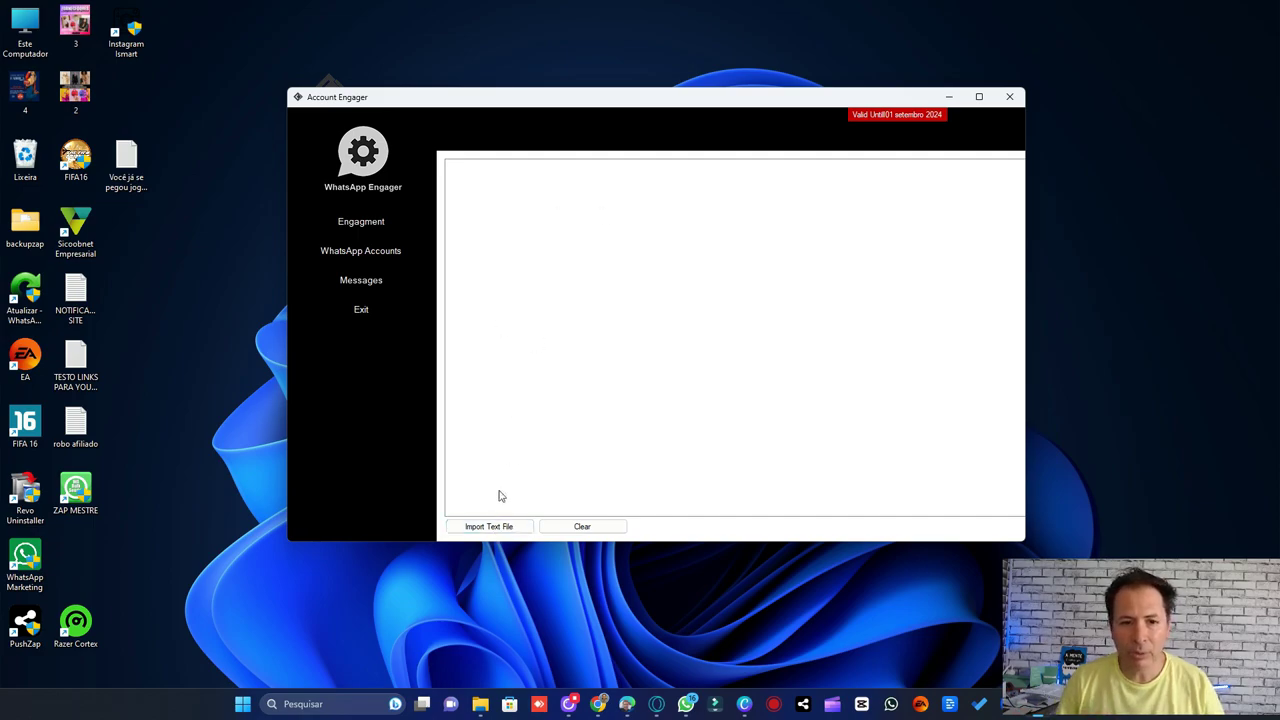
left_click(489, 527)
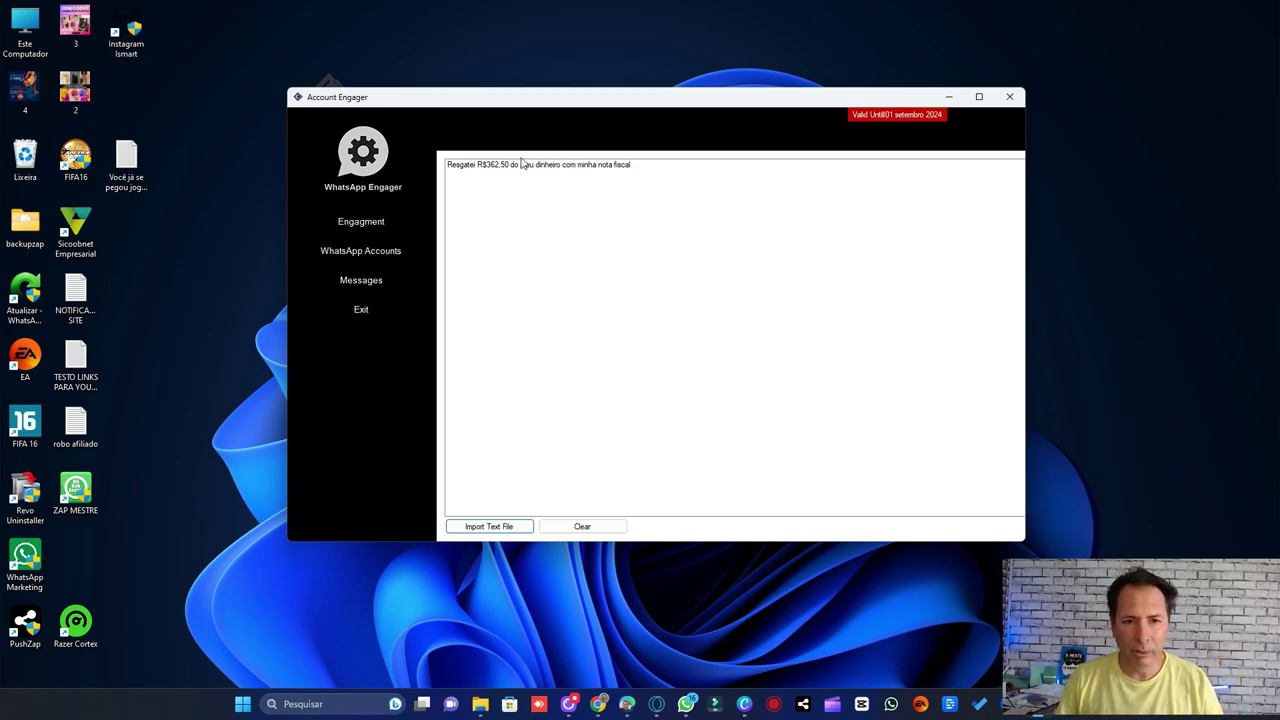
Set the engagement delay range to between 40 and 40.
left_click(388, 254)
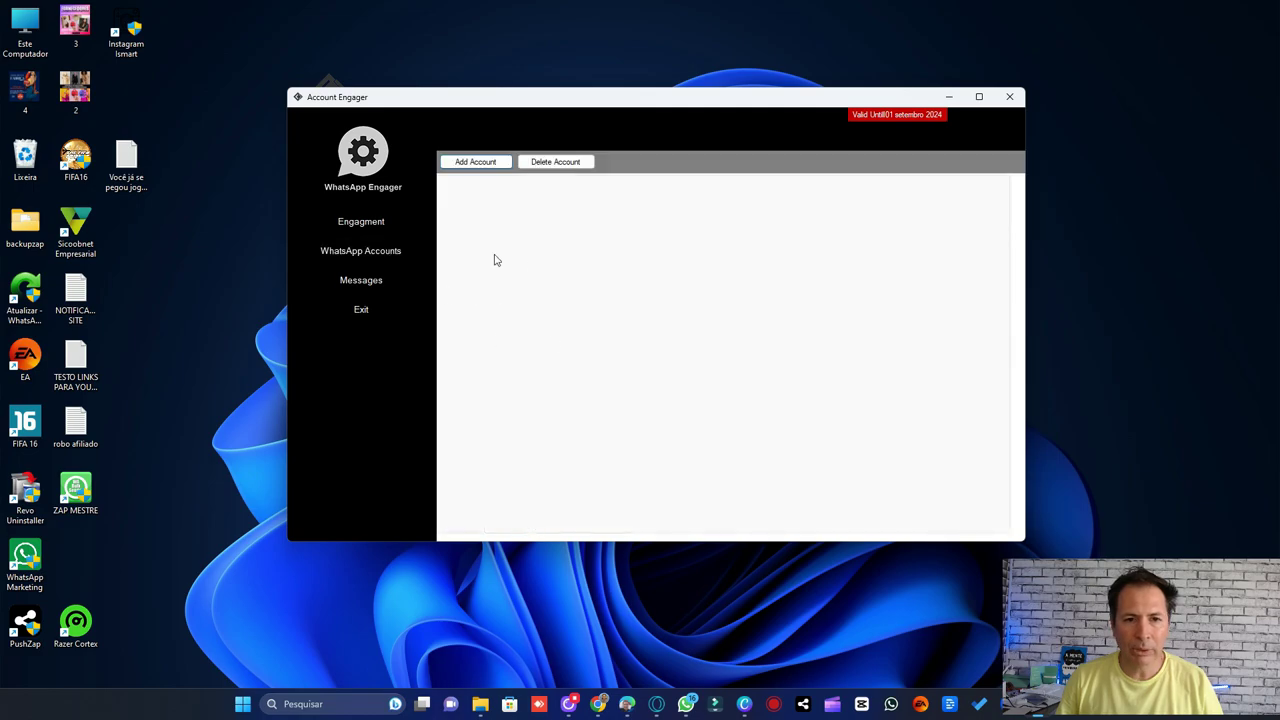
left_click(372, 224)
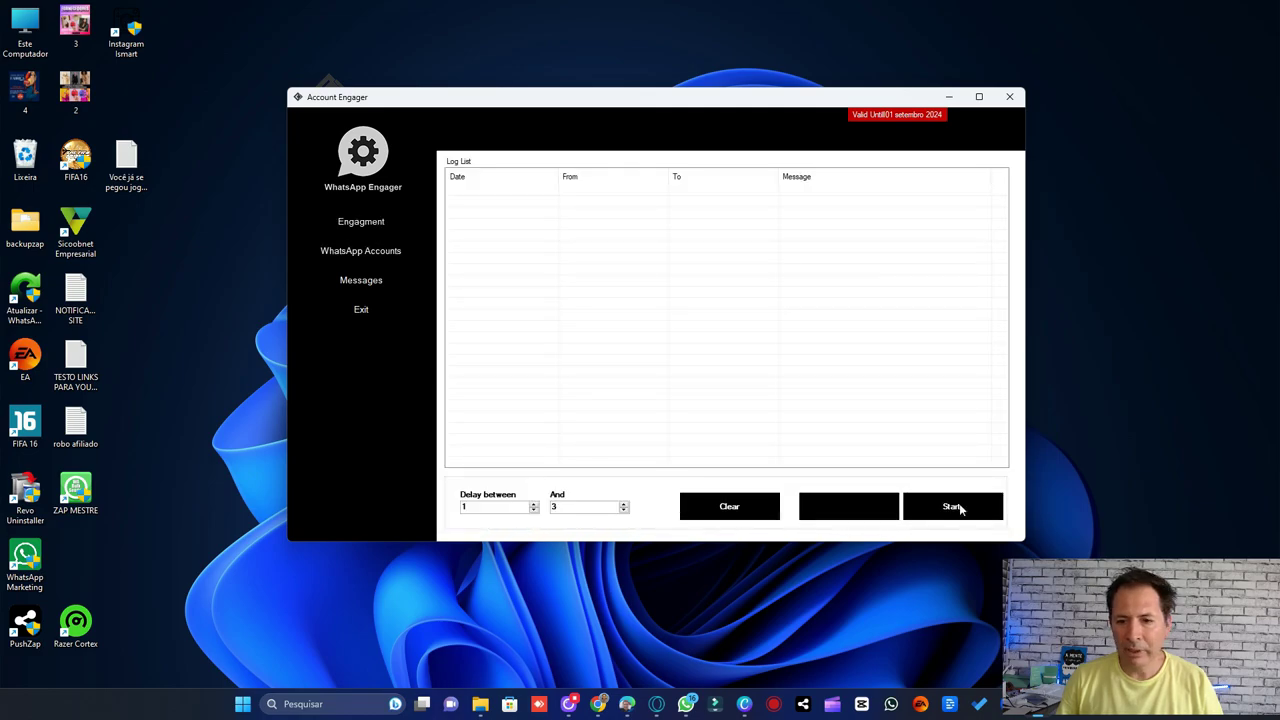
double_click(486, 508)
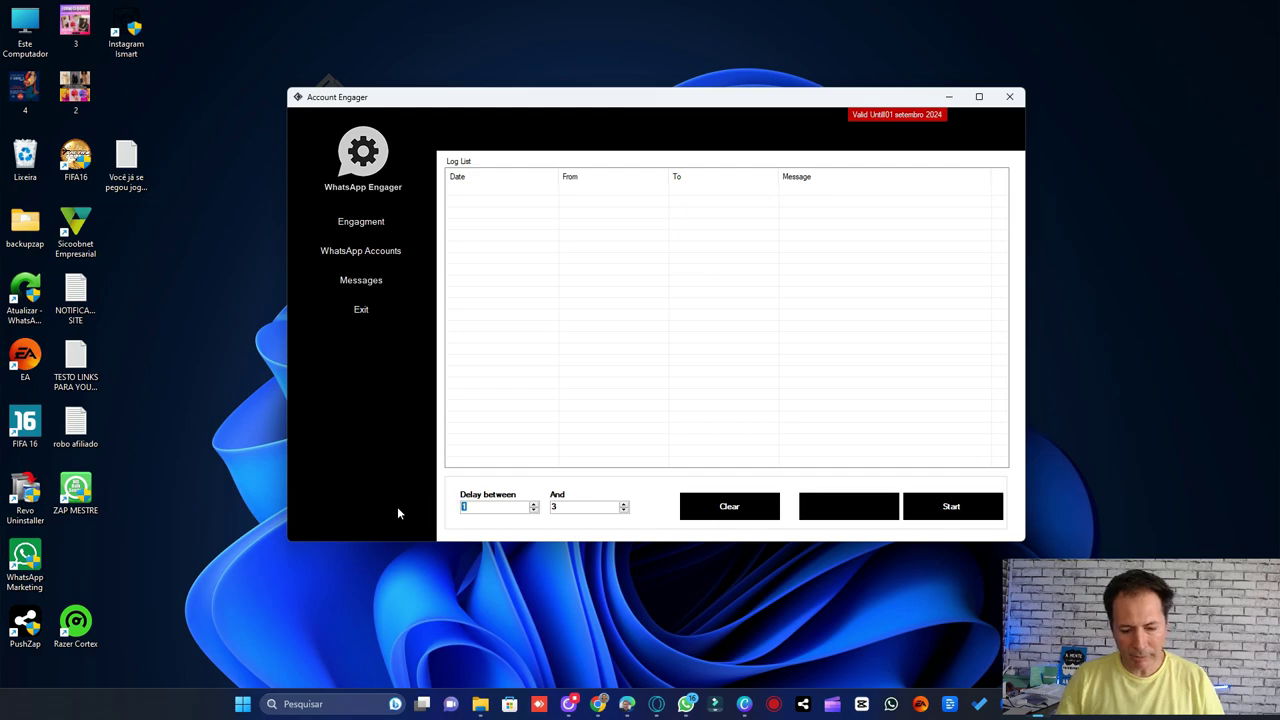
type("40")
left_click(552, 507)
type("40")
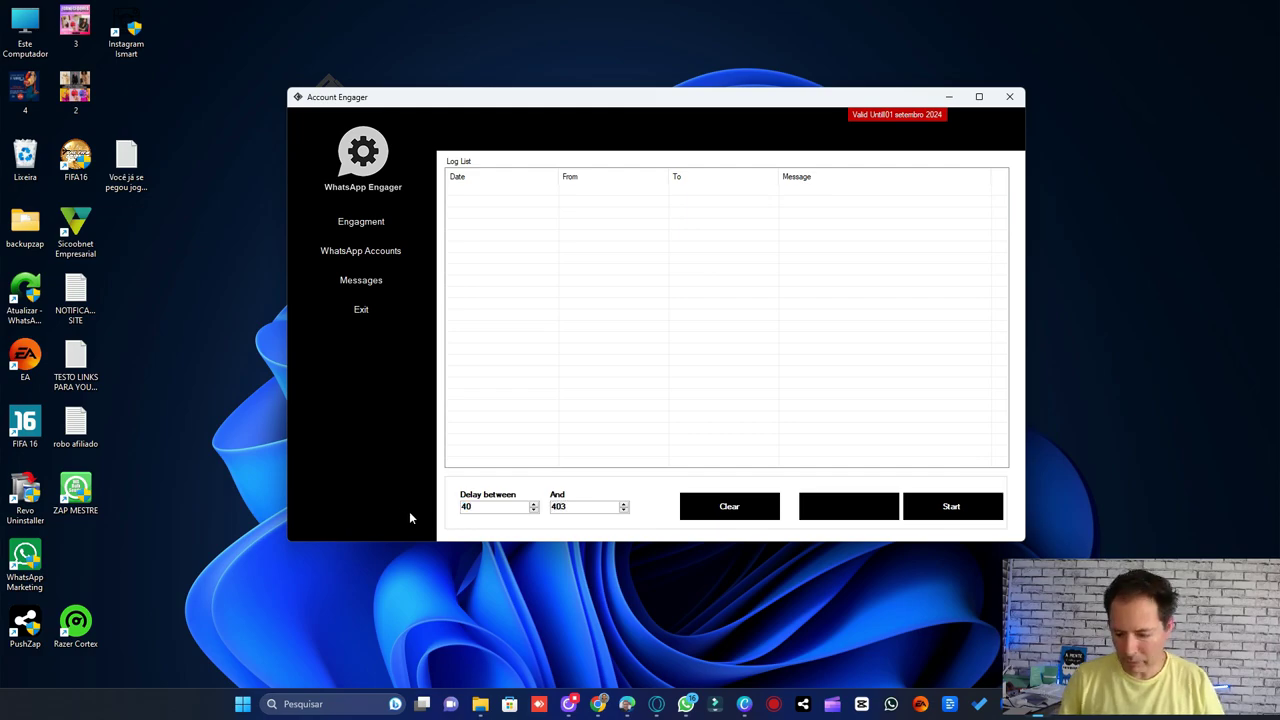
key("Delete")
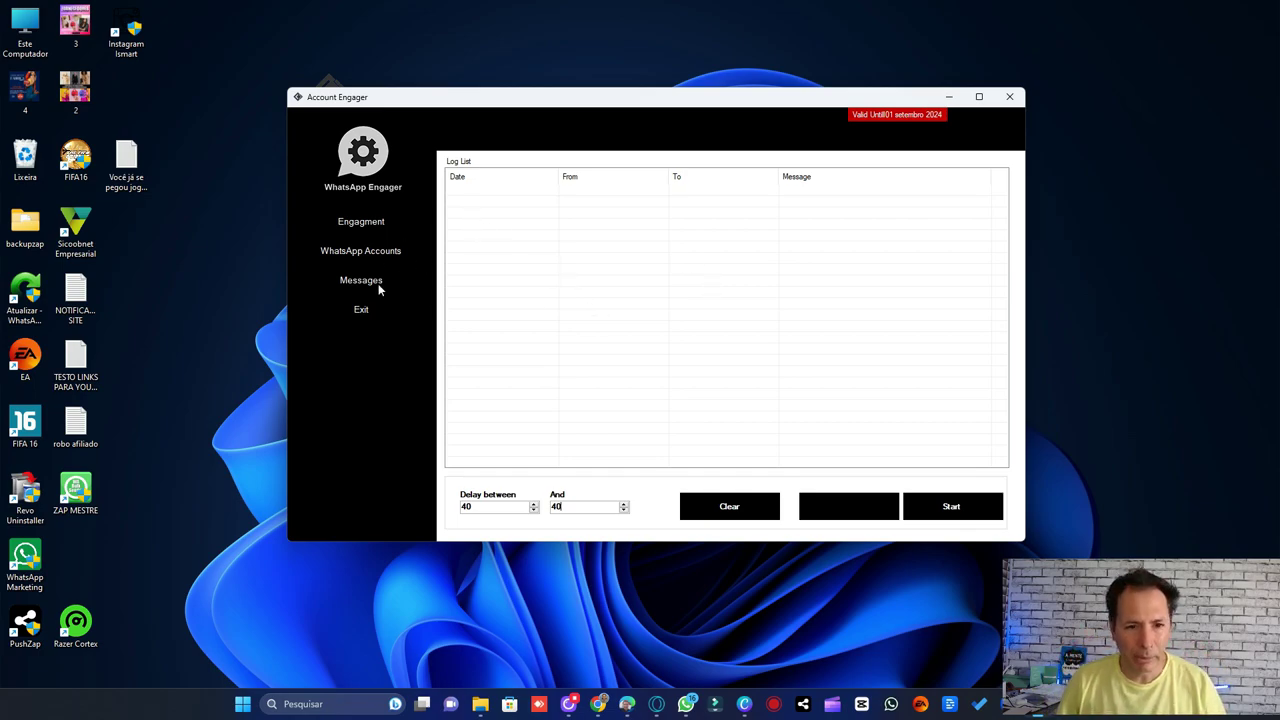
left_click(365, 251)
left_click(478, 163)
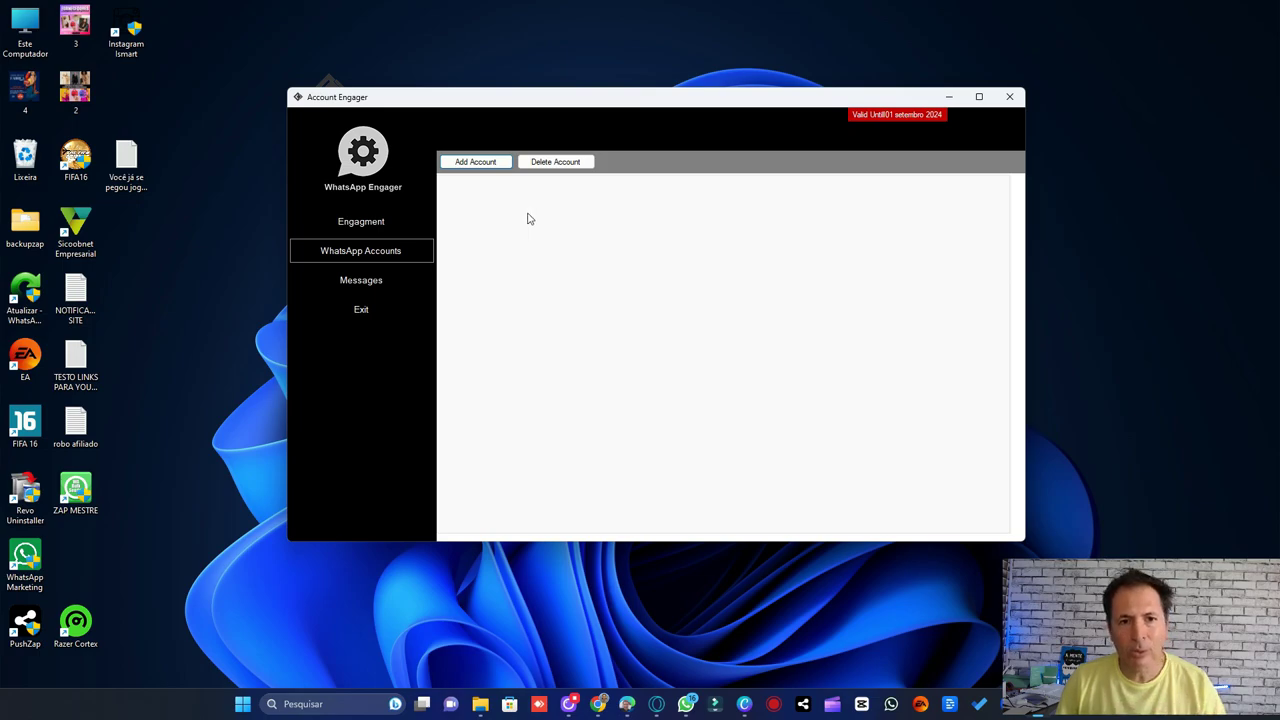
left_click(374, 219)
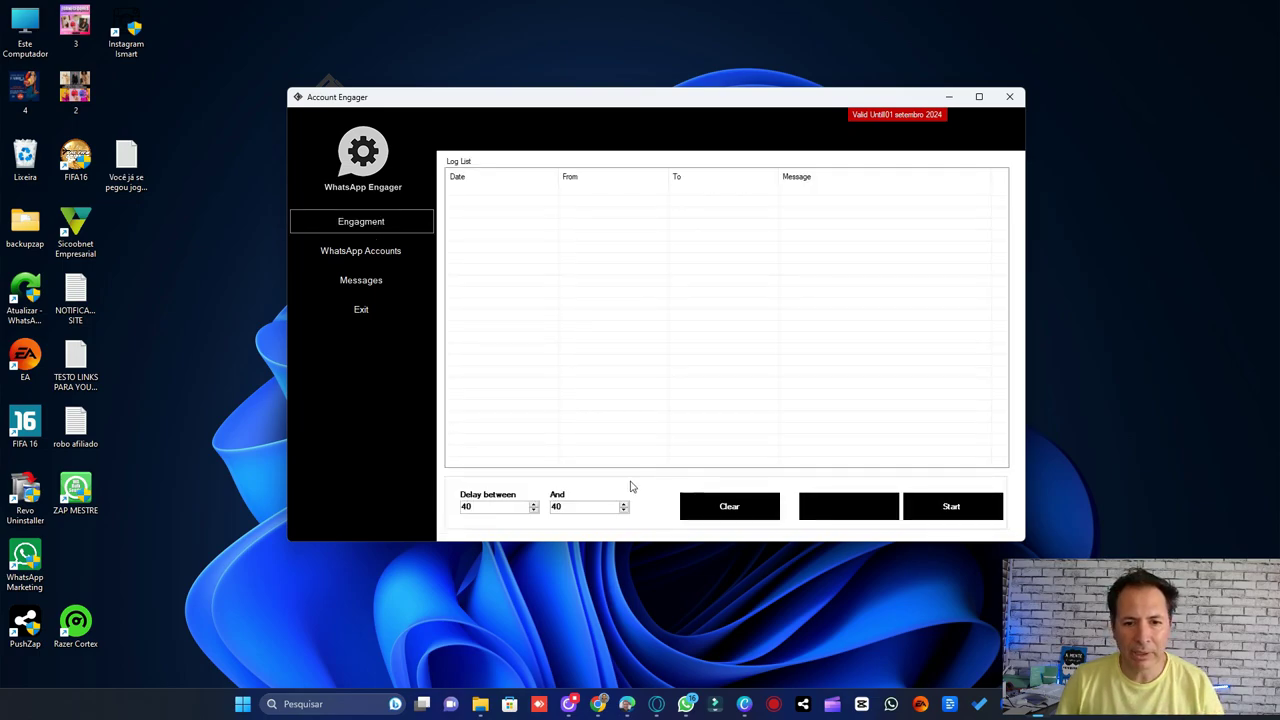
Clear the imported message, import a text file listing e-mail addresses, and look through its contents.
left_click(376, 284)
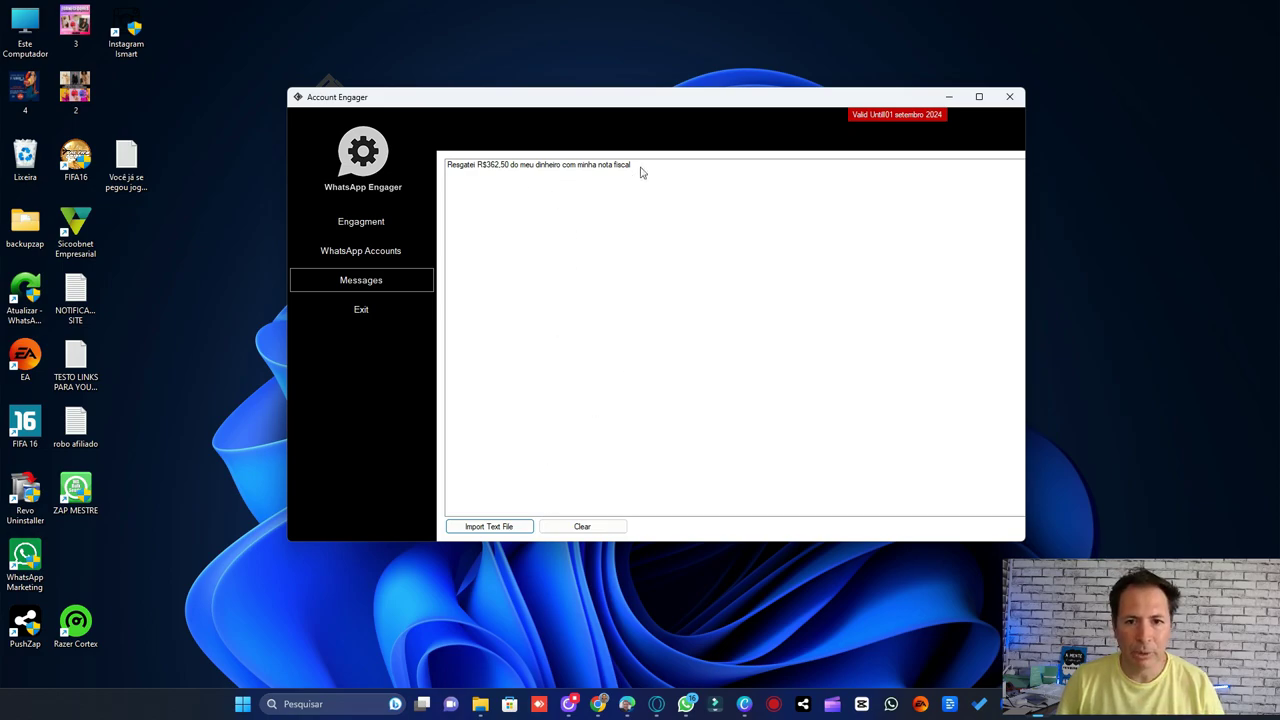
left_click(587, 523)
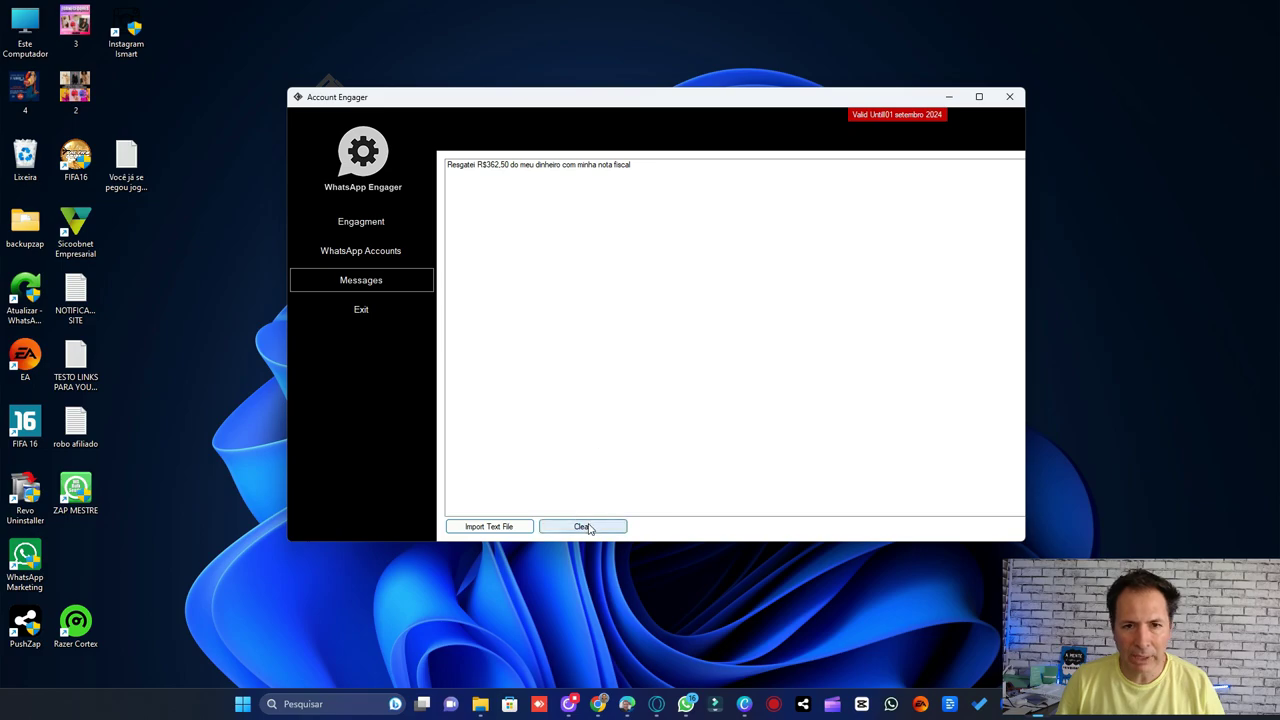
left_click(505, 530)
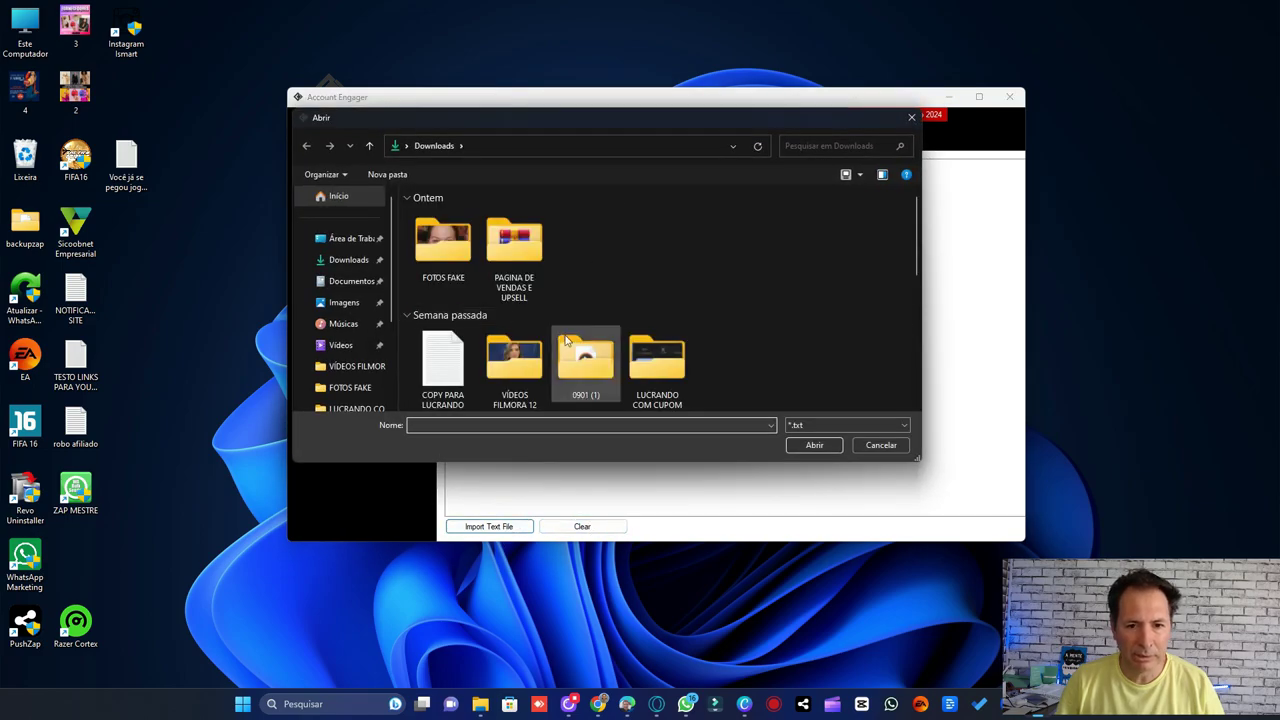
double_click(586, 357)
scroll(798, 338, "down", 2)
scroll(798, 338, "down", 10)
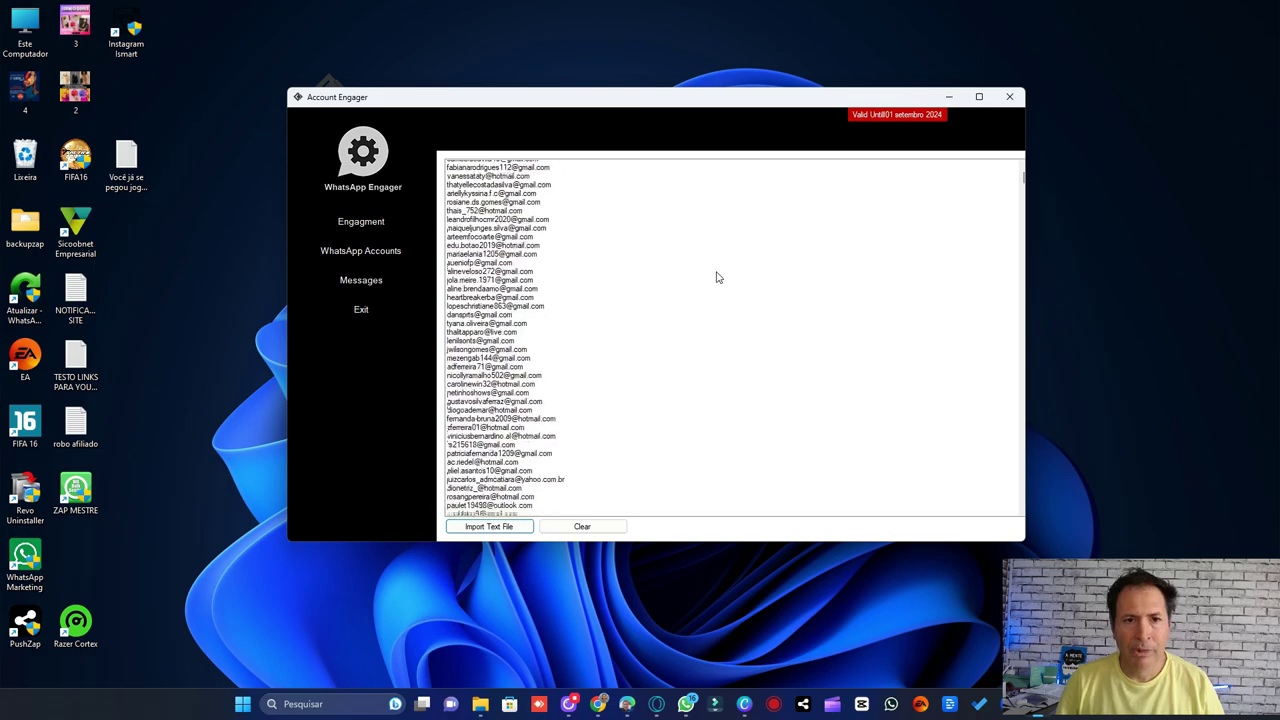
scroll(716, 277, "down", 10)
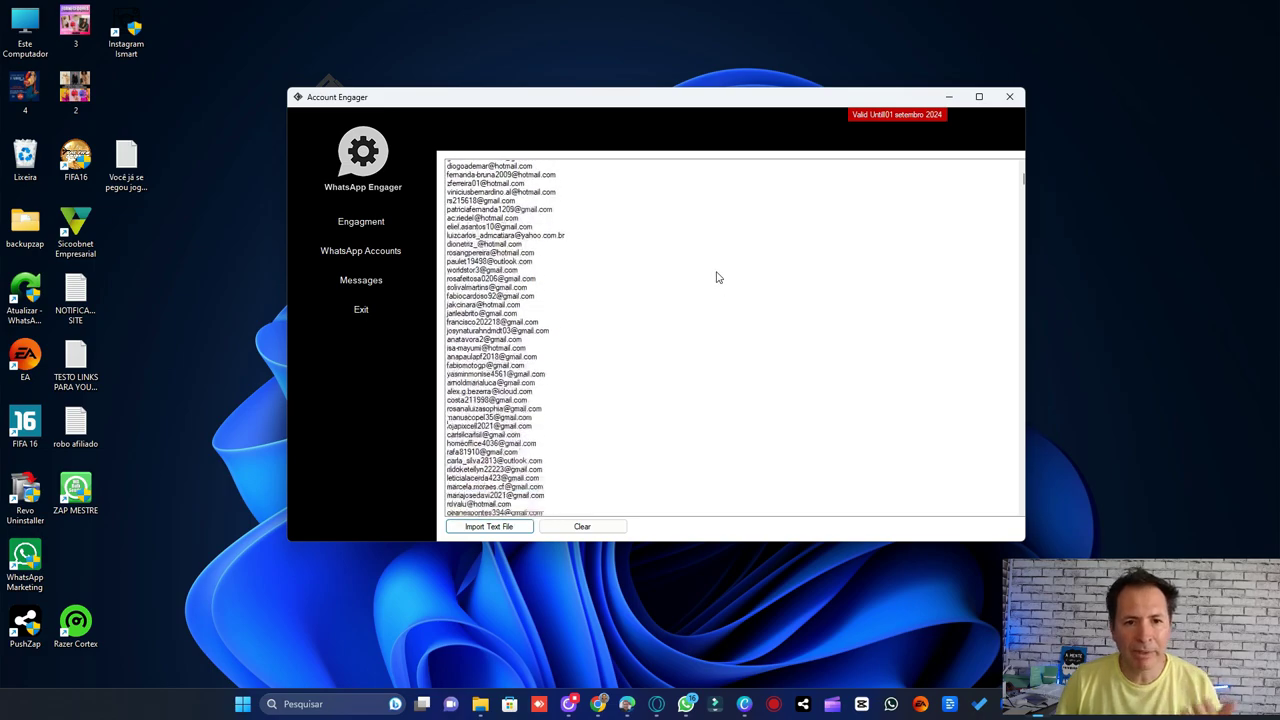
scroll(716, 277, "down", 10)
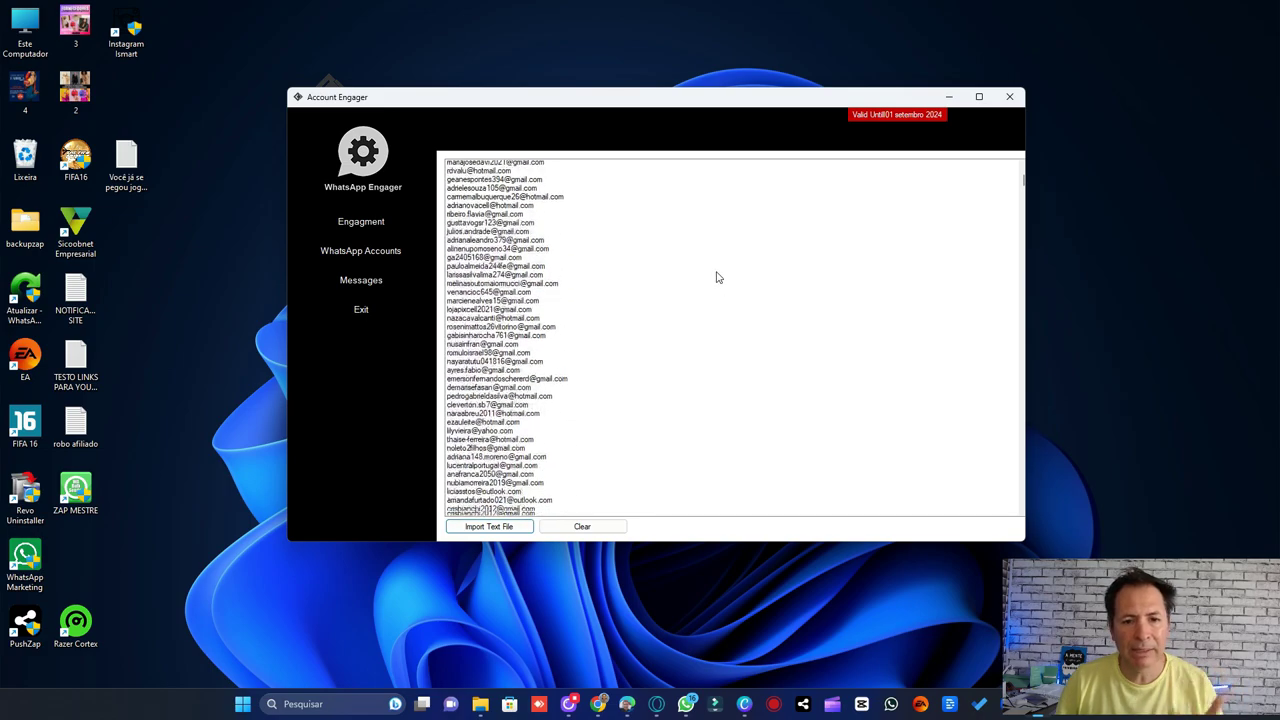
scroll(716, 278, "down", 8)
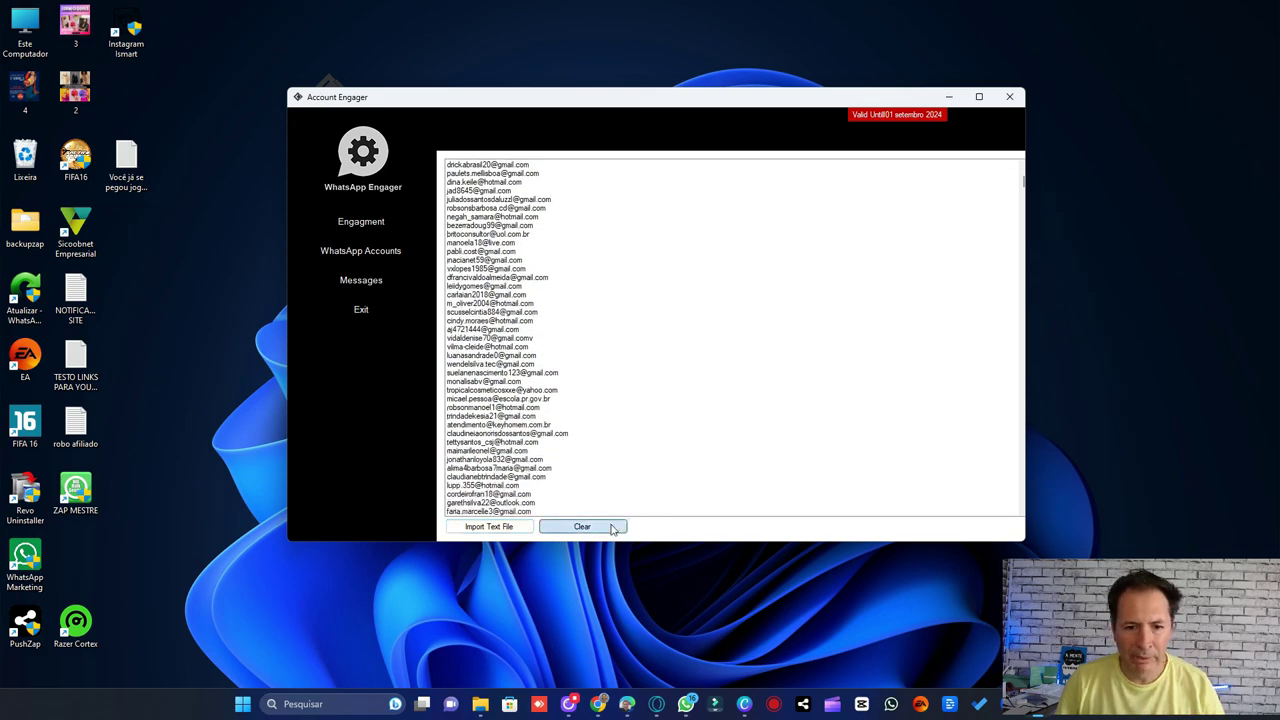
Clear the message list, import the text file beginning "dear child I know that somewhere in the", and review its lines.
left_click(584, 526)
left_click(489, 530)
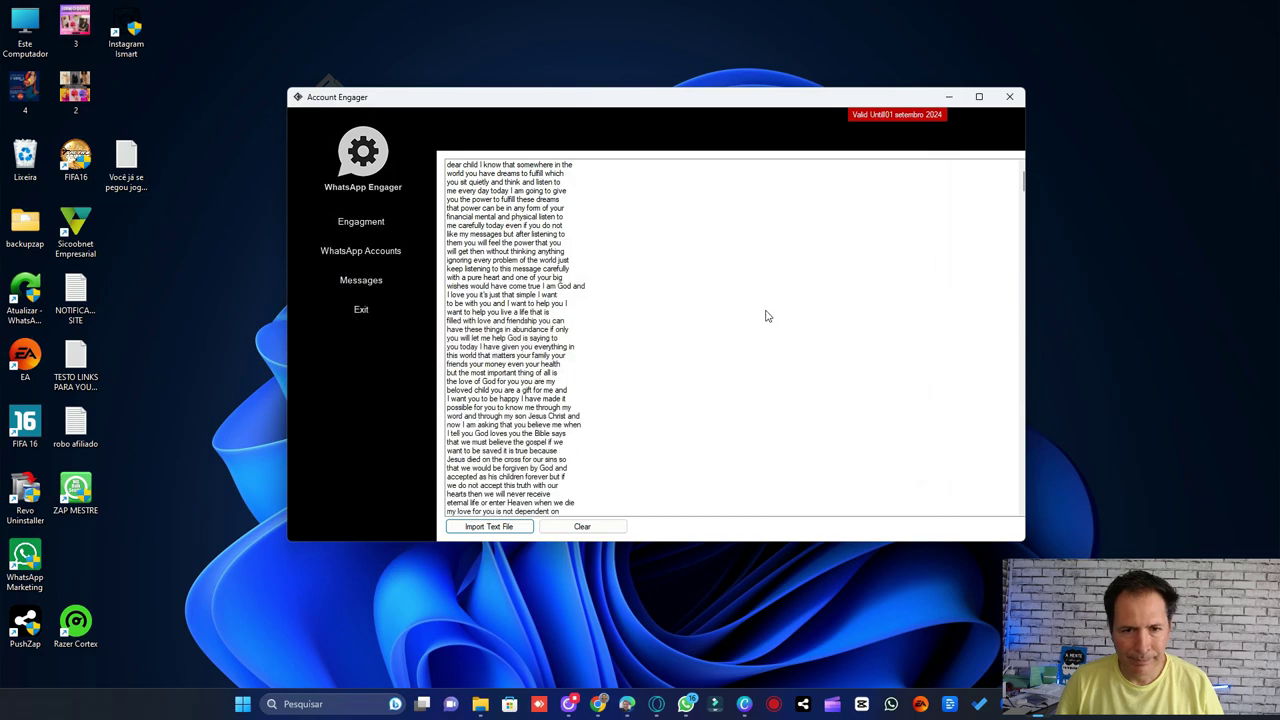
scroll(605, 272, "down", 7)
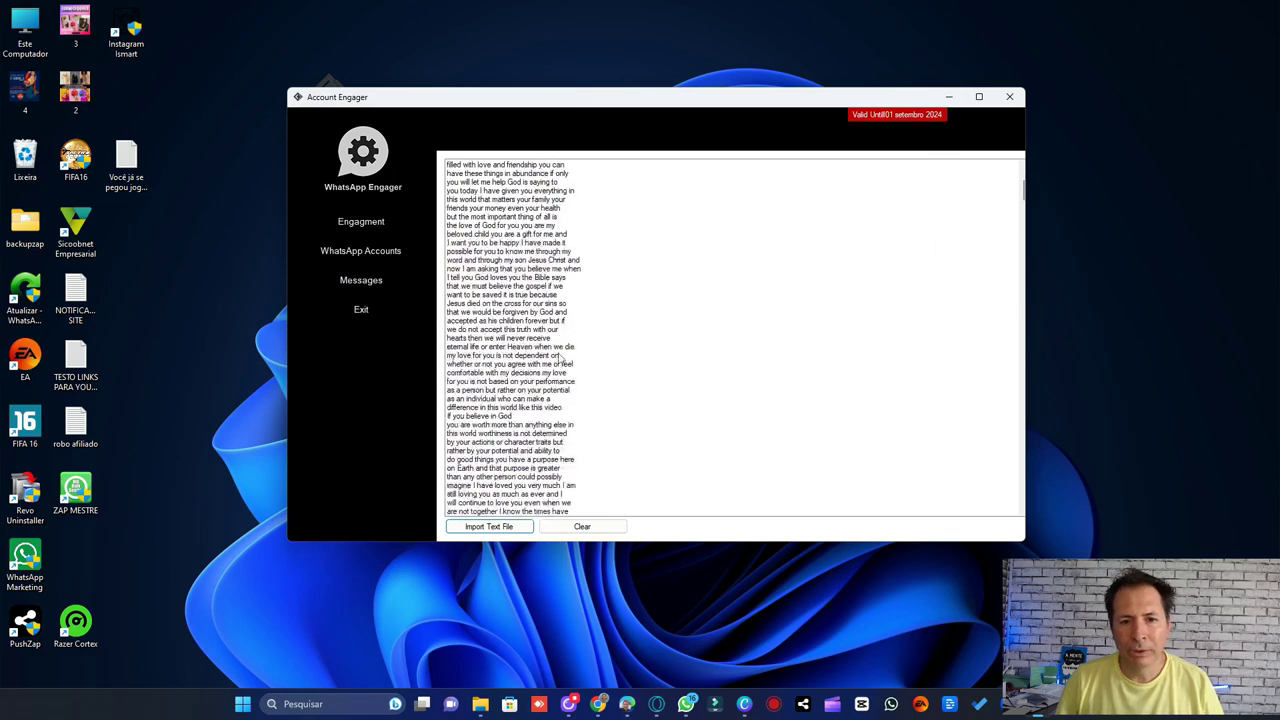
scroll(537, 391, "down", 8)
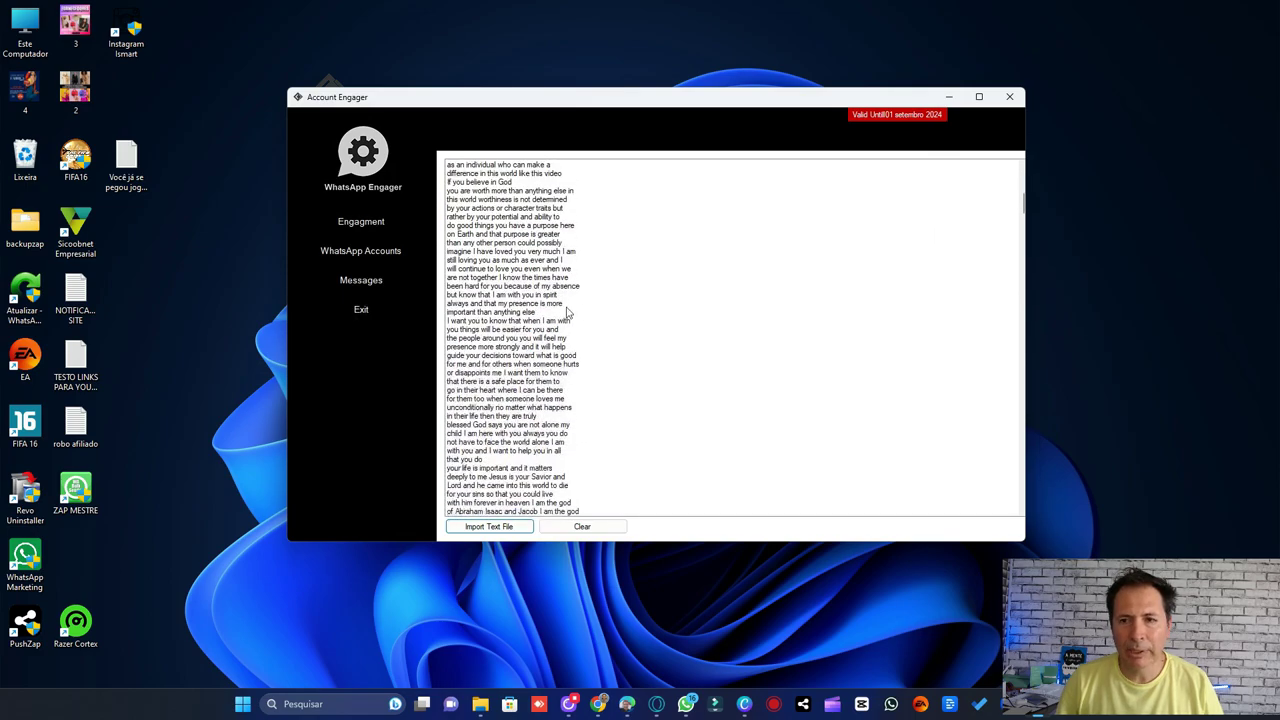
scroll(668, 292, "down", 5)
left_click_drag(1020, 206, 990, 150)
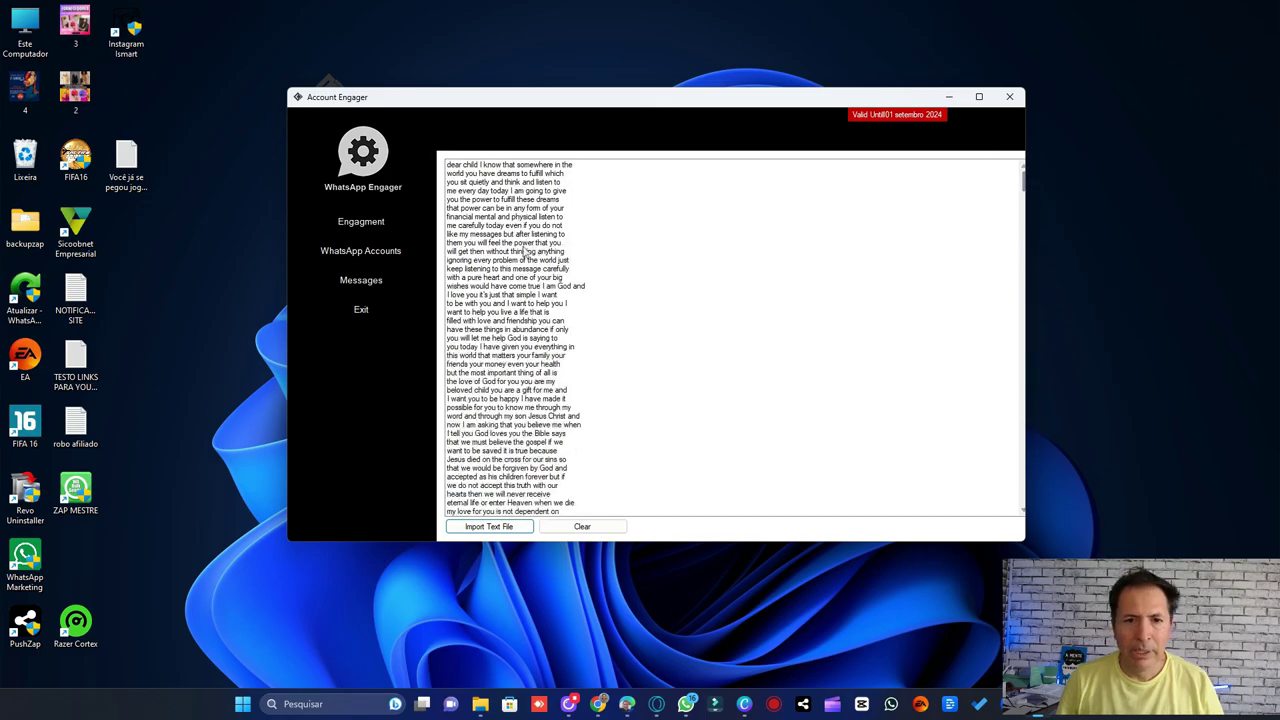
left_click(367, 257)
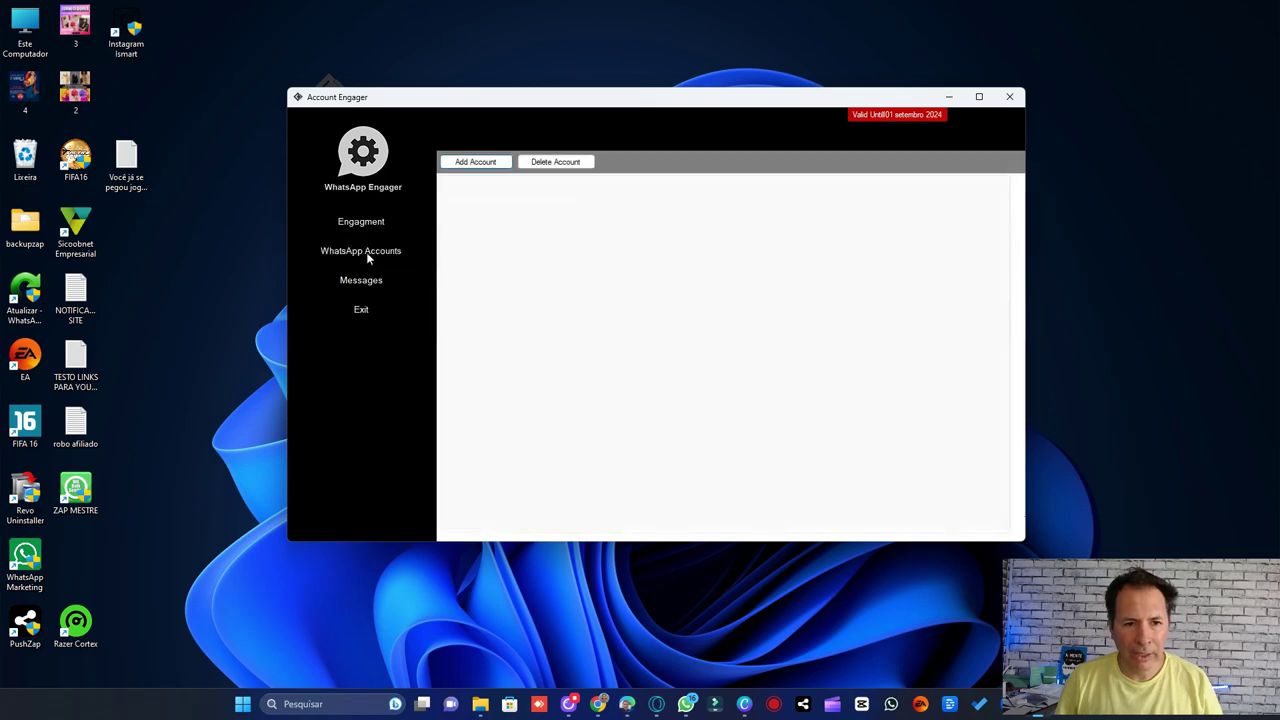
left_click(381, 227)
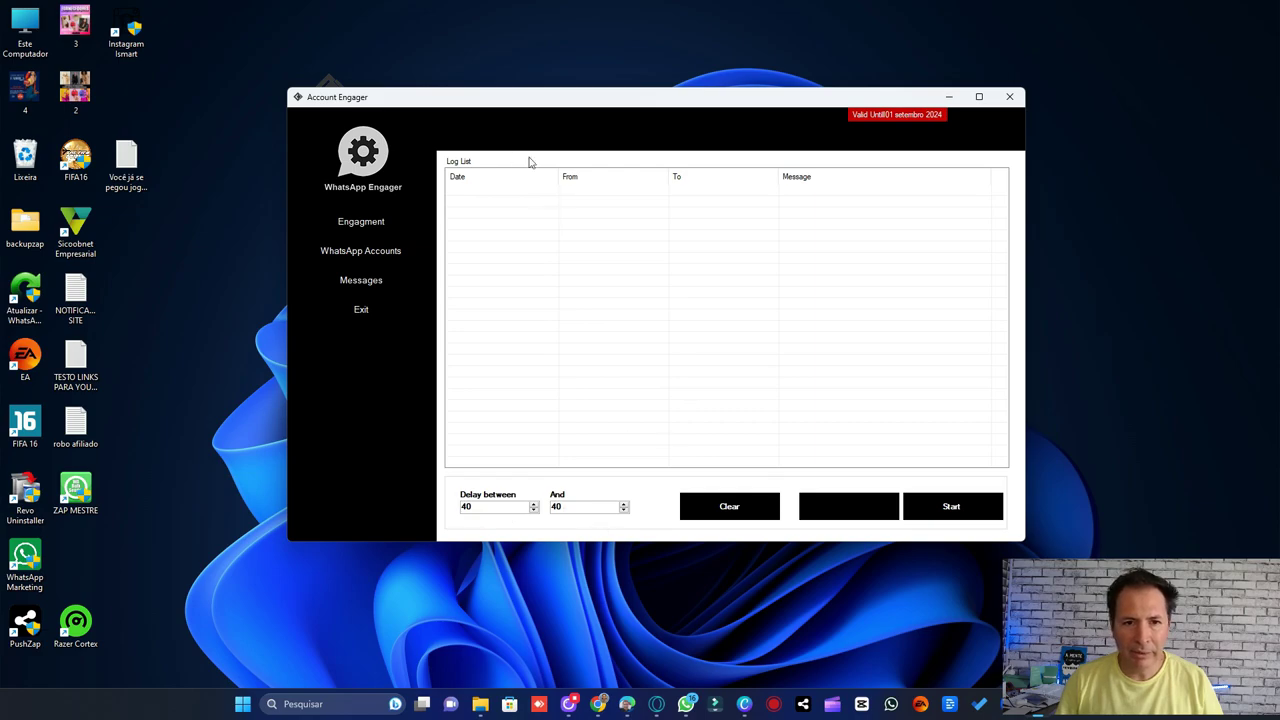
left_click(379, 250)
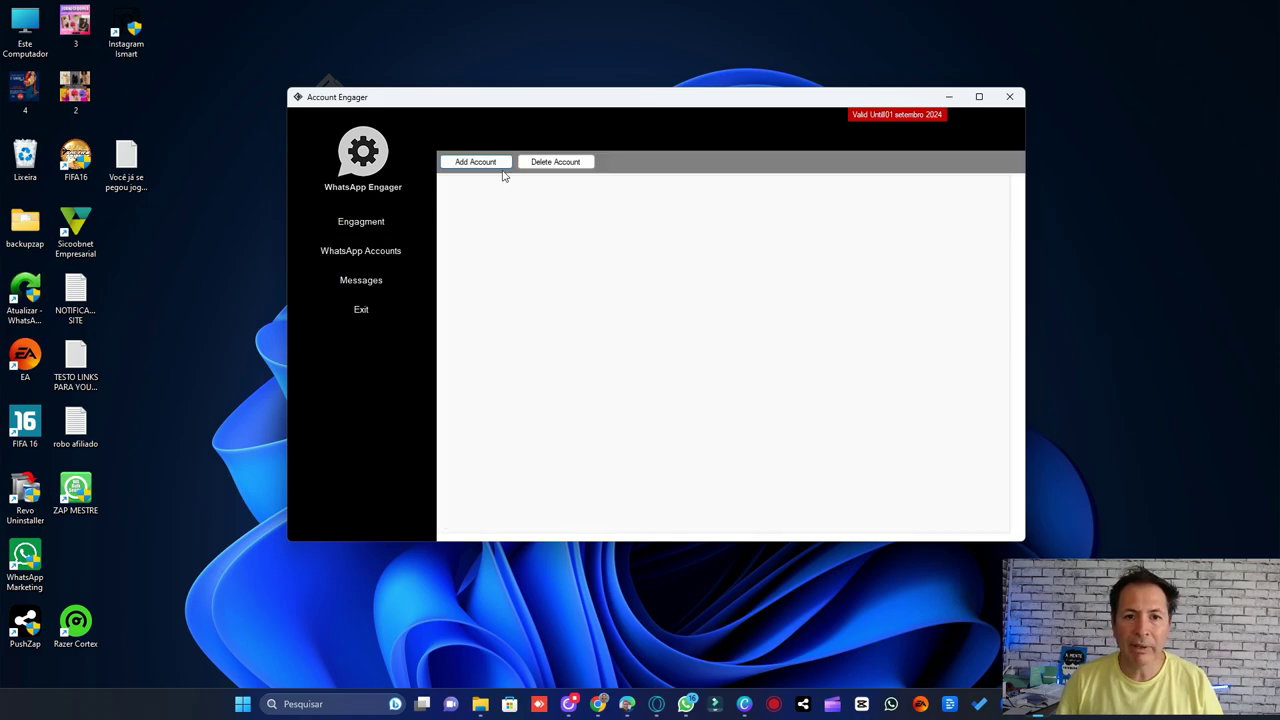
left_click(384, 283)
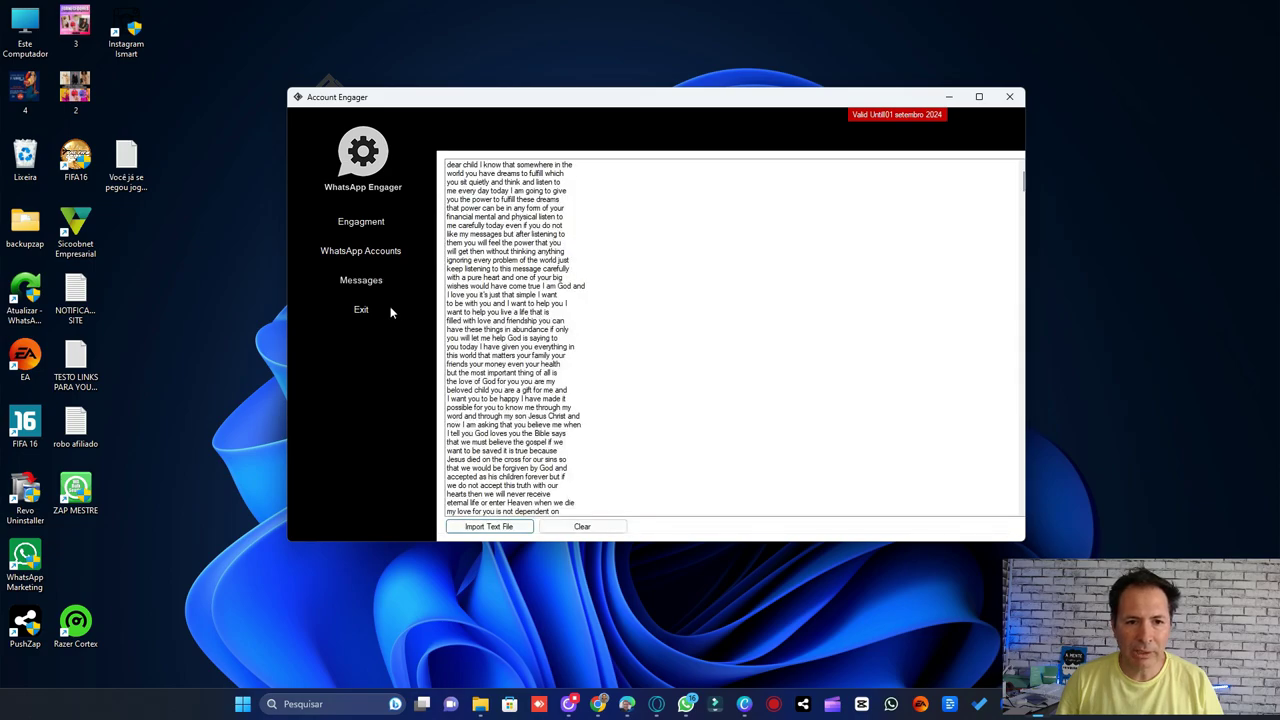
left_click(372, 226)
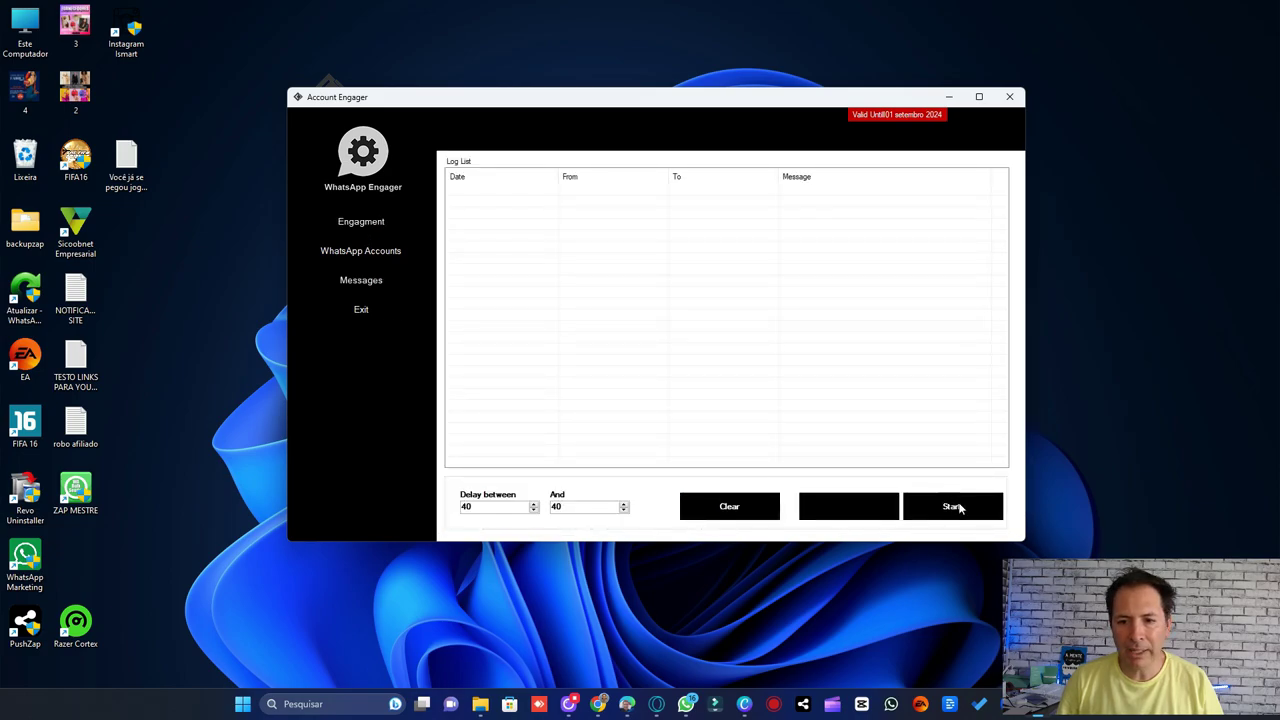